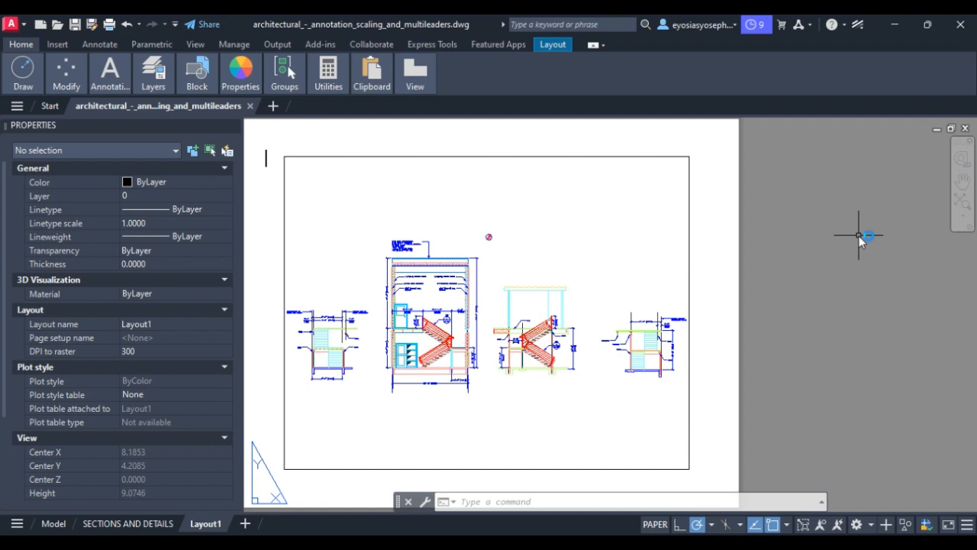
- Close the Properties palette to free up space around the Layout1 sheet
{"action": "key", "text": "ctrl+1"}
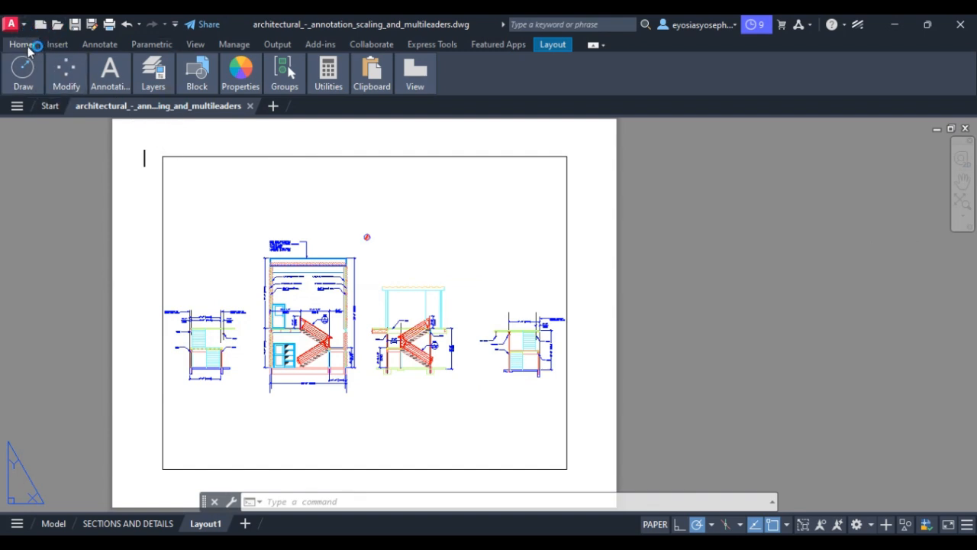
{"action": "left_click", "coordinate": [55, 46]}
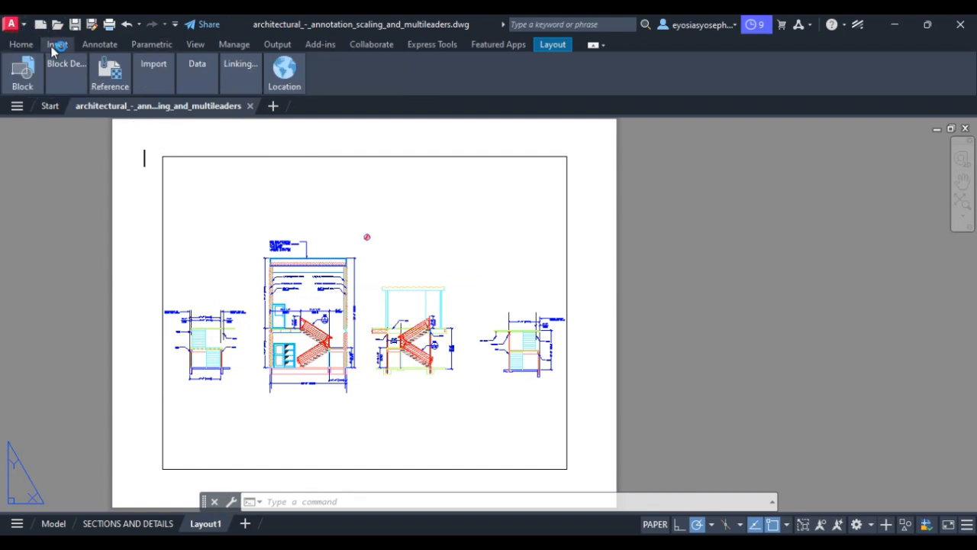
{"action": "left_click", "coordinate": [25, 46]}
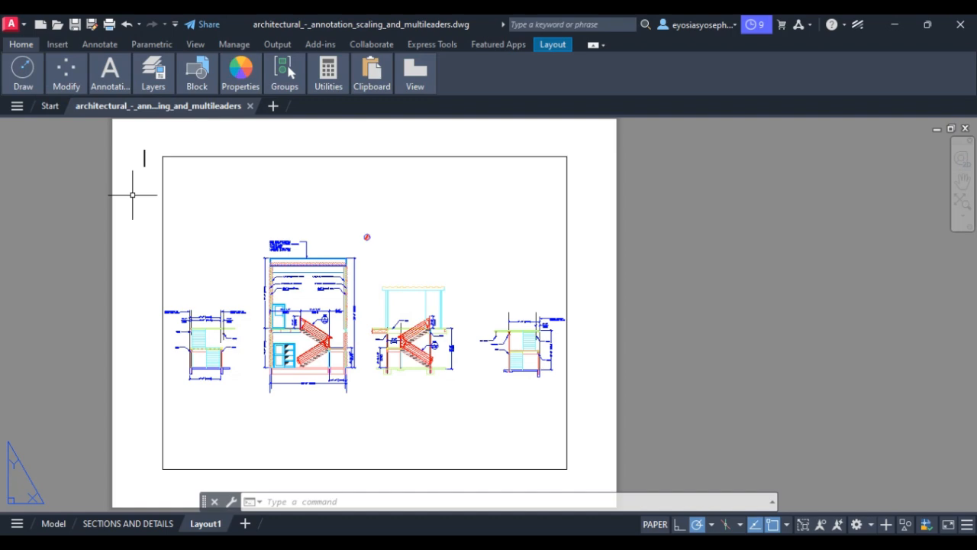
- Examine the main building section on Layout1, from the roof construction notes down to the lower stair flight
{"action": "double_click", "coordinate": [320, 336]}
{"action": "scroll", "coordinate": [320, 336], "scroll_direction": "up", "scroll_amount": 10}
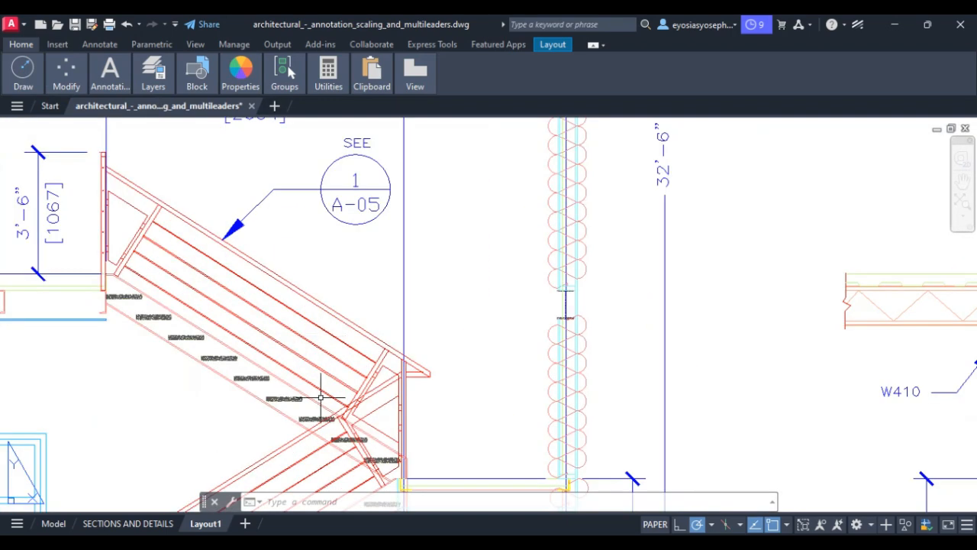
{"action": "left_click", "coordinate": [964, 184]}
{"action": "mouse_move", "coordinate": [609, 328]}
{"action": "left_mouse_down"}
{"action": "mouse_move", "coordinate": [794, 224]}
{"action": "mouse_move", "coordinate": [857, 268]}
{"action": "mouse_move", "coordinate": [904, 216]}
{"action": "left_mouse_up"}
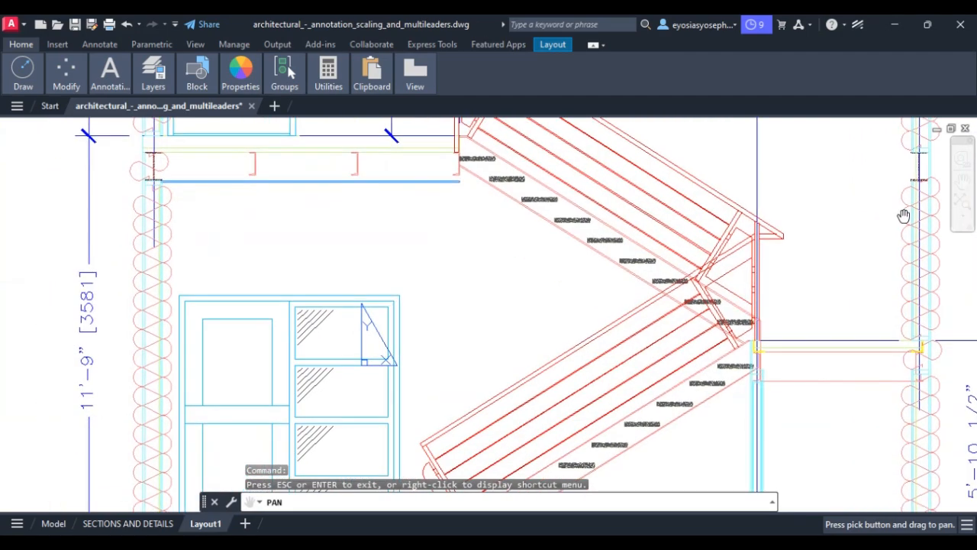
{"action": "scroll", "coordinate": [904, 216], "scroll_direction": "down", "scroll_amount": 4}
{"action": "scroll", "coordinate": [833, 343], "scroll_direction": "down", "scroll_amount": 3}
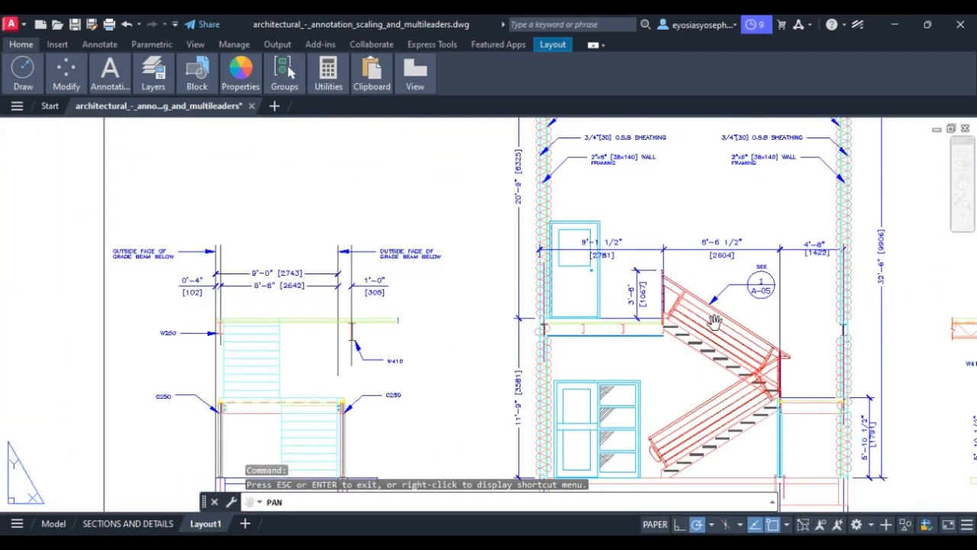
{"action": "left_click_drag", "start_coordinate": [715, 322], "coordinate": [633, 514]}
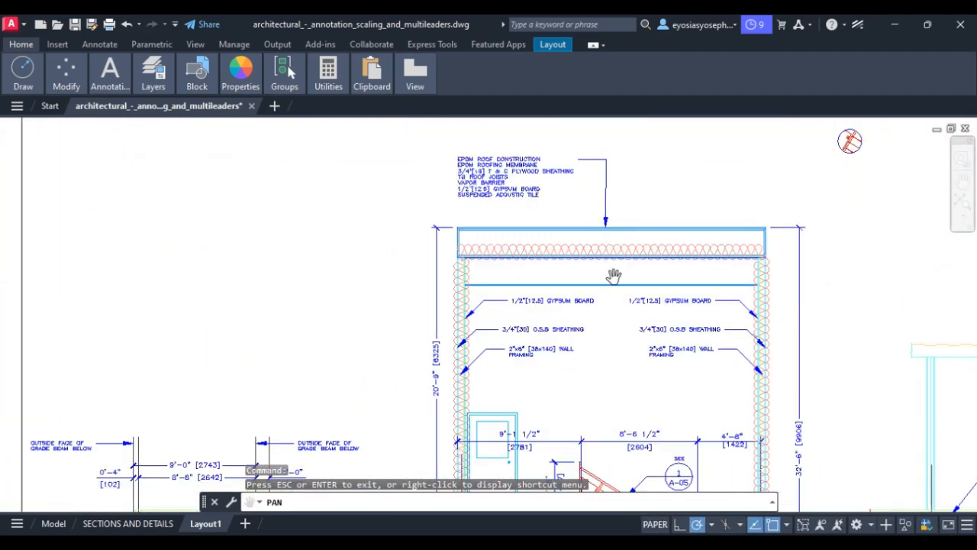
{"action": "mouse_move", "coordinate": [575, 354]}
{"action": "left_mouse_down"}
{"action": "mouse_move", "coordinate": [542, 263]}
{"action": "mouse_move", "coordinate": [506, 99]}
{"action": "left_mouse_up"}
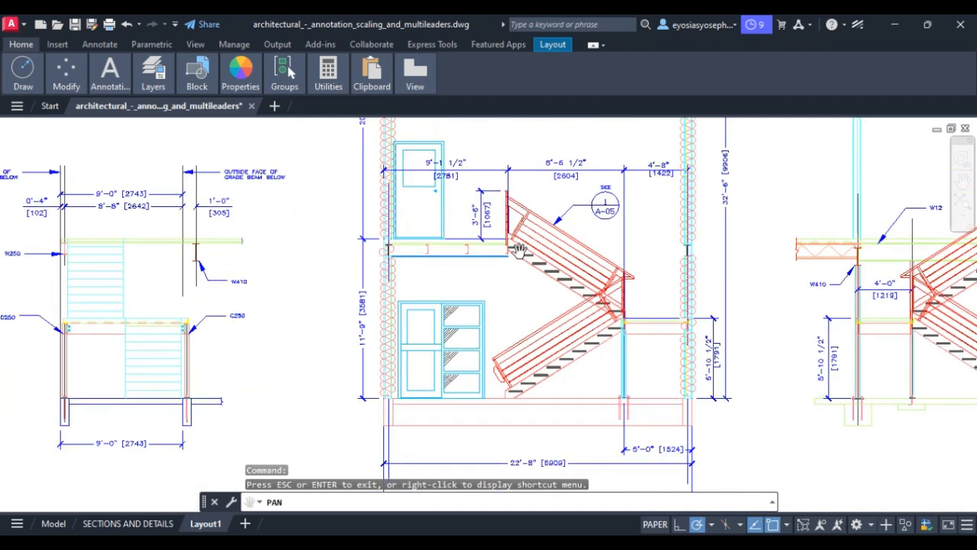
{"action": "left_click_drag", "start_coordinate": [583, 359], "coordinate": [556, 279]}
{"action": "scroll", "coordinate": [539, 279], "scroll_direction": "up", "scroll_amount": 5}
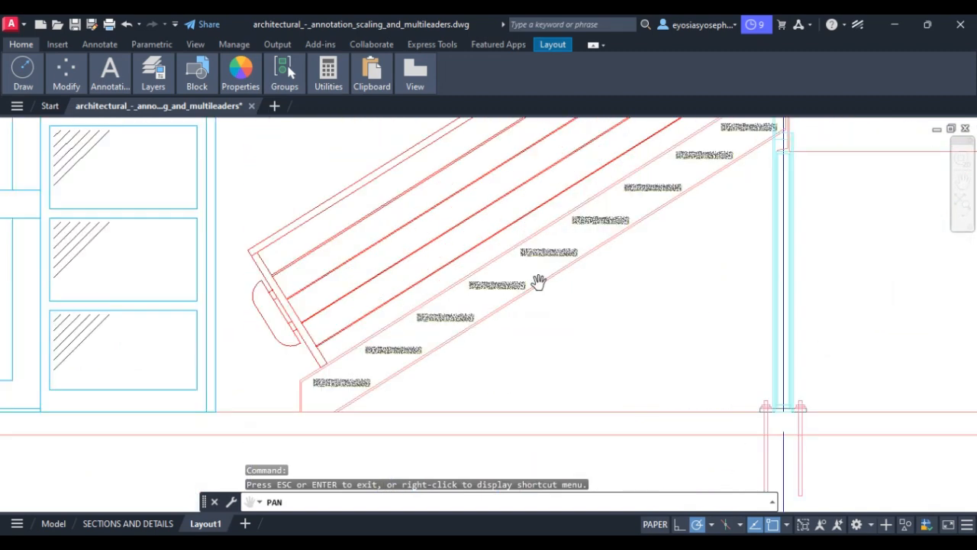
- Activate the viewport's model space and select only the stair treads block of the lower flight
{"action": "key", "text": "Escape"}
{"action": "left_click", "coordinate": [493, 284]}
{"action": "left_click", "coordinate": [494, 284]}
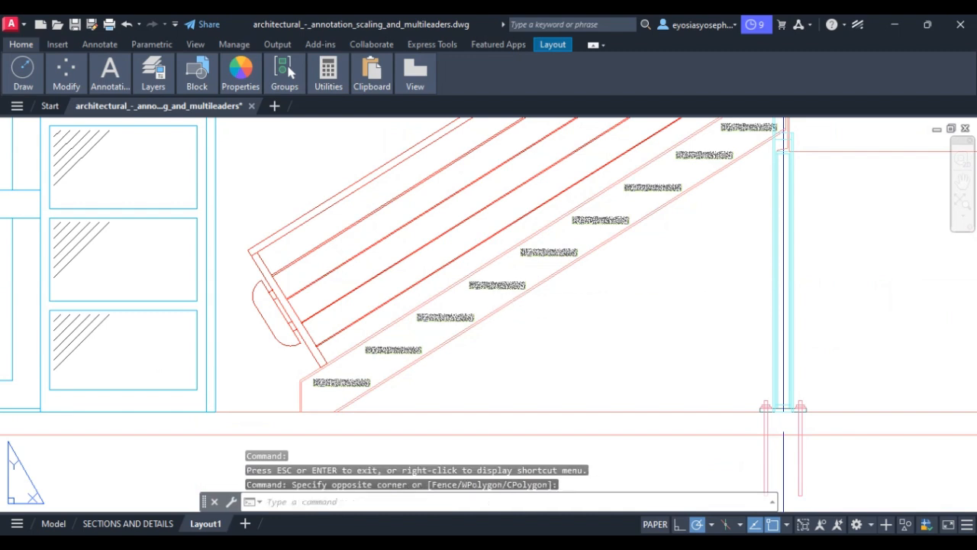
{"action": "left_click", "coordinate": [480, 270]}
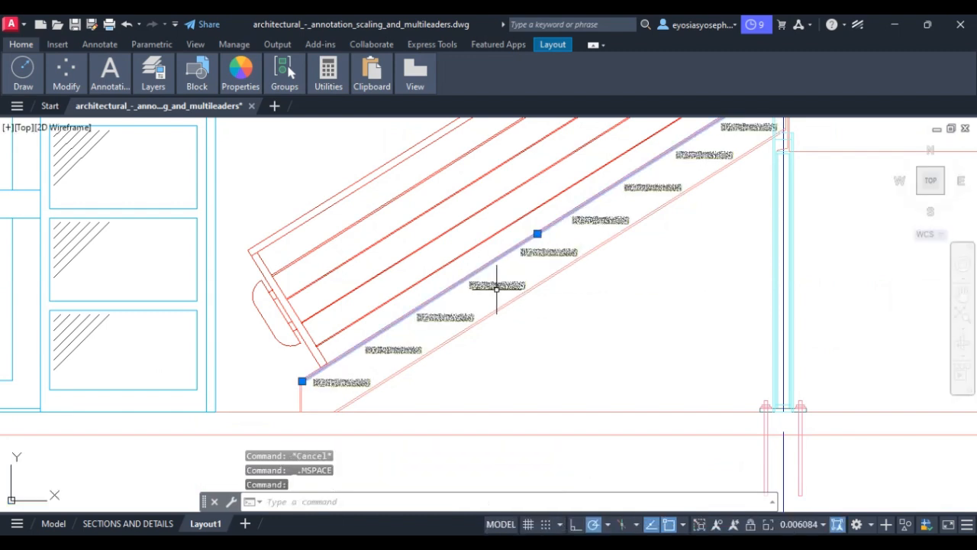
{"action": "left_click", "coordinate": [497, 286]}
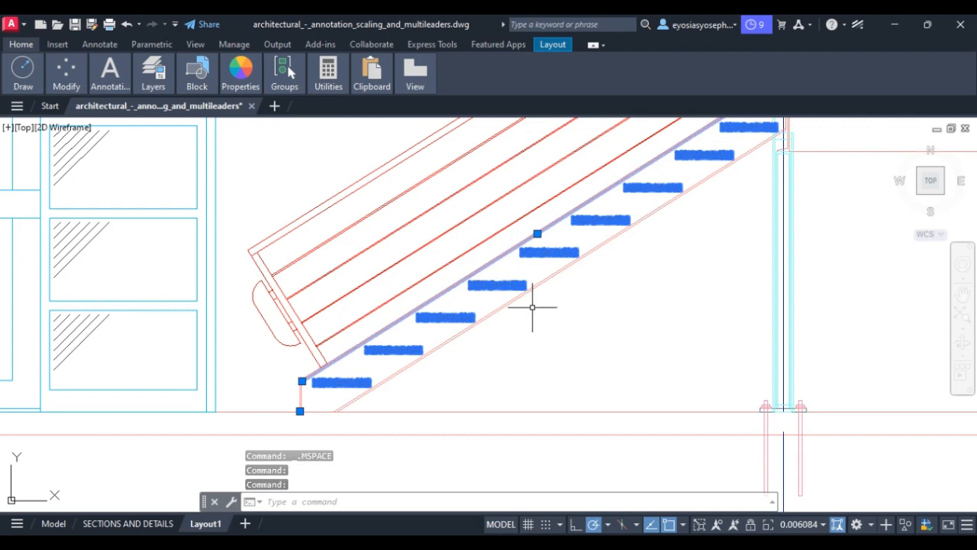
{"action": "key", "text": "Escape"}
{"action": "left_click", "coordinate": [499, 285]}
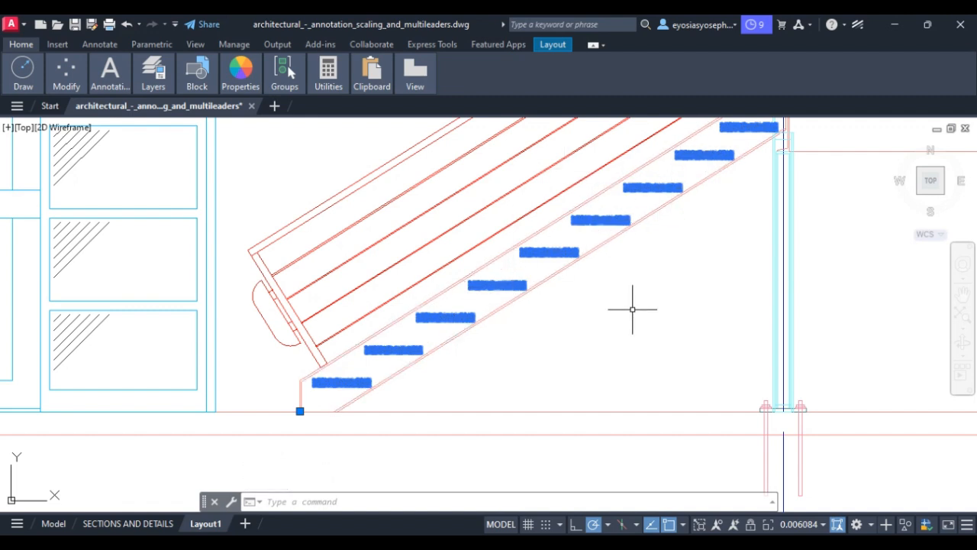
- Review the properties of the selected stair treads block and close the palette
{"action": "type", "text": "pro"}
{"action": "key", "text": "Return"}
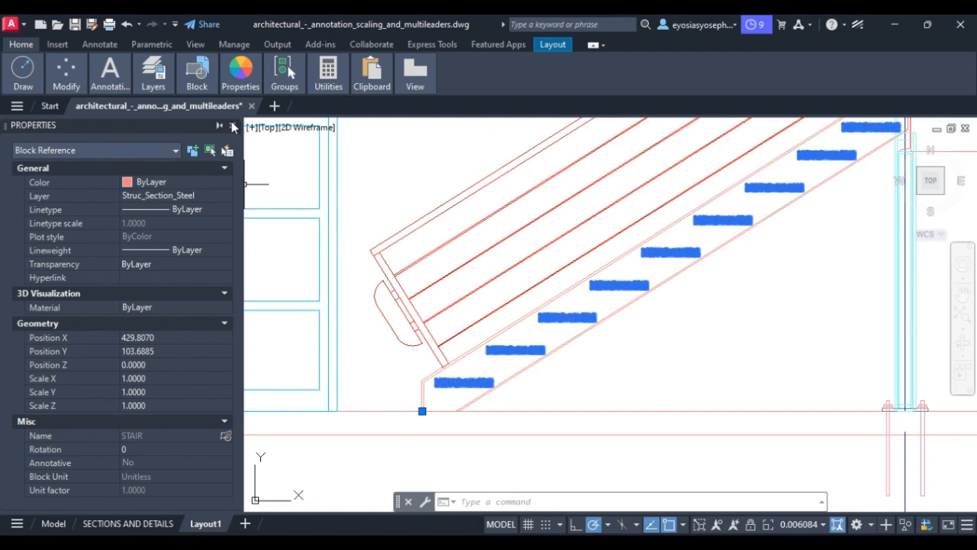
{"action": "left_click", "coordinate": [234, 126]}
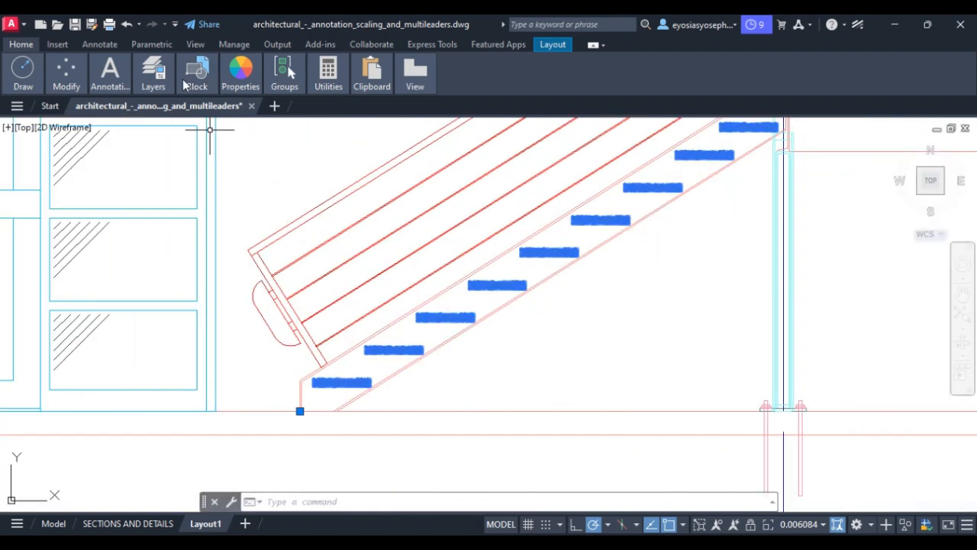
- Insert the C250x23 block in the empty area below the lower stair flight
{"action": "left_click", "coordinate": [197, 72]}
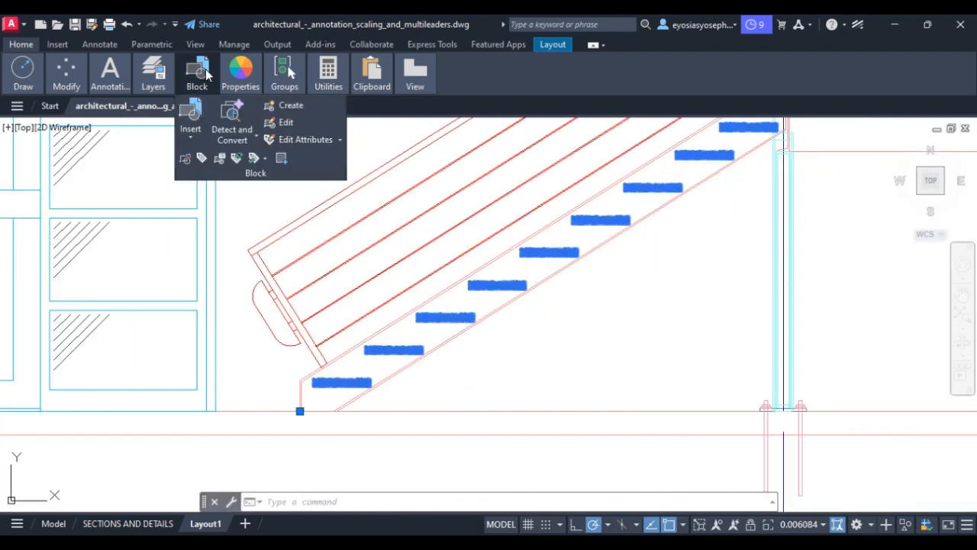
{"action": "left_click", "coordinate": [191, 132]}
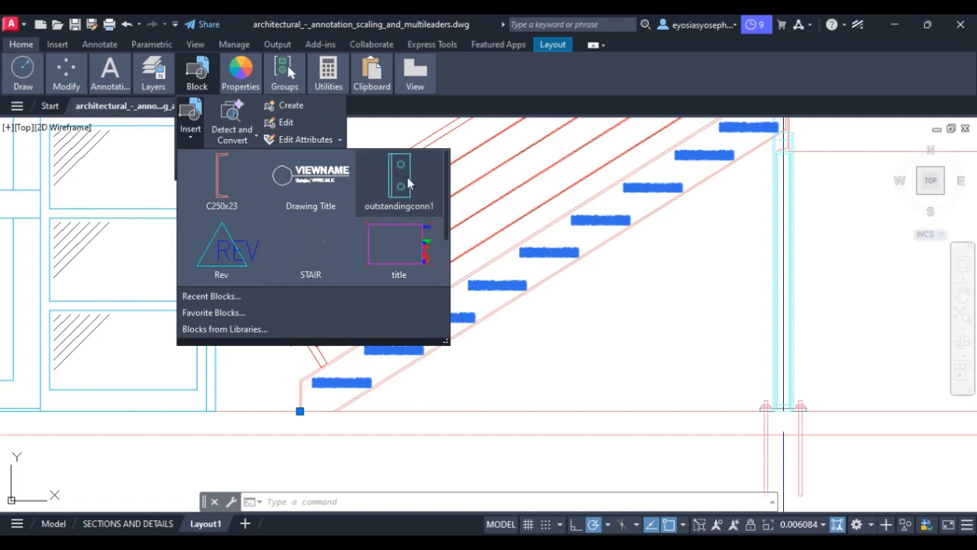
{"action": "left_click", "coordinate": [239, 175]}
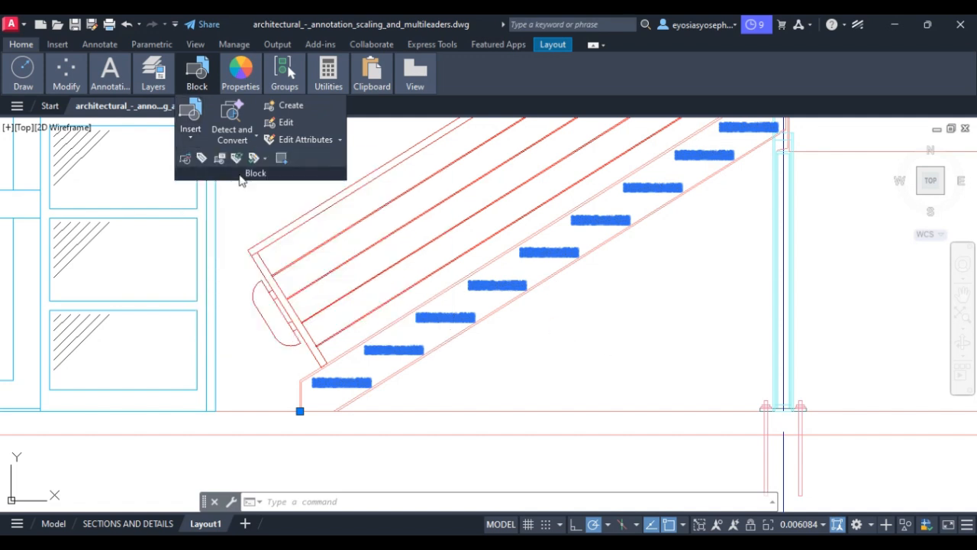
{"action": "left_click", "coordinate": [618, 352]}
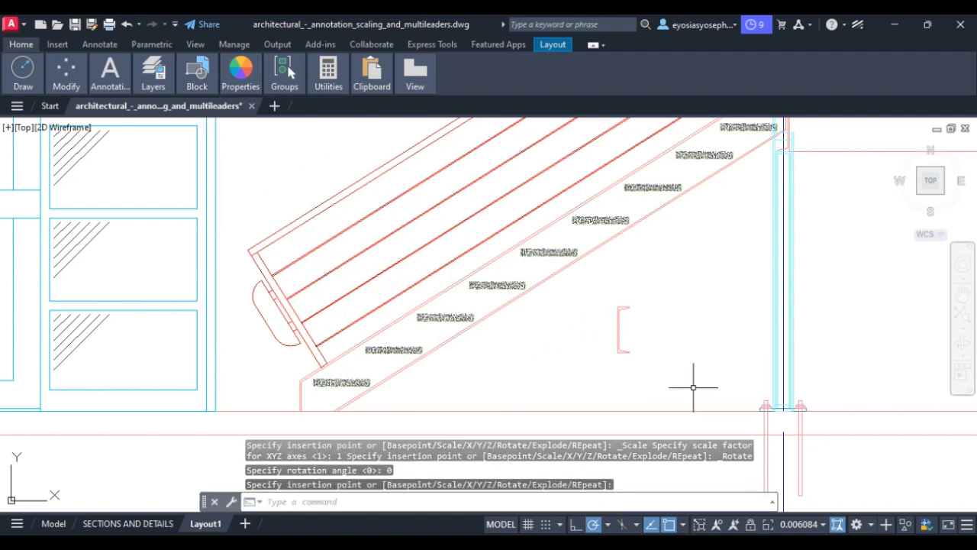
- Select the inserted C250x23 channel and open the block definition dialog for it
{"action": "right_click", "coordinate": [622, 348]}
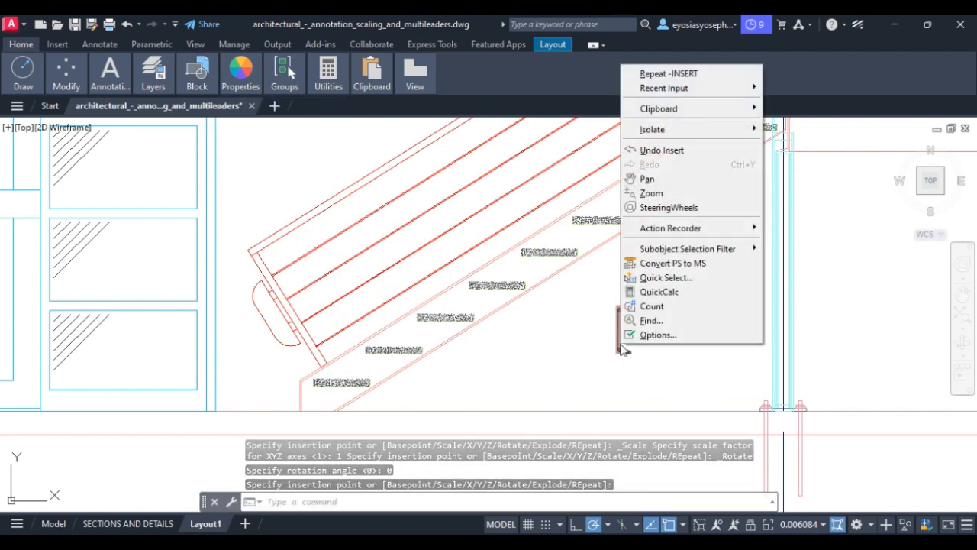
{"action": "left_click", "coordinate": [593, 358]}
{"action": "left_click", "coordinate": [621, 339]}
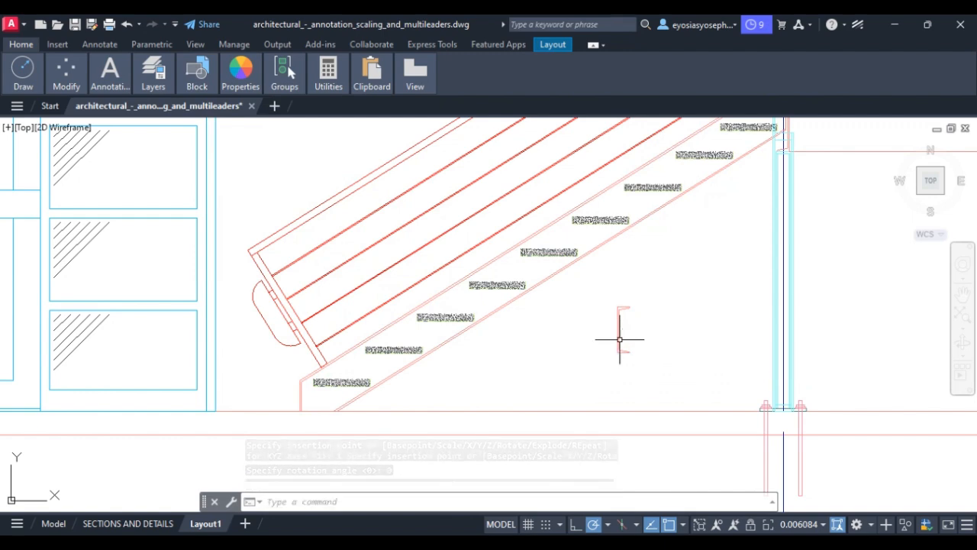
{"action": "left_click", "coordinate": [620, 338]}
{"action": "left_click", "coordinate": [620, 337]}
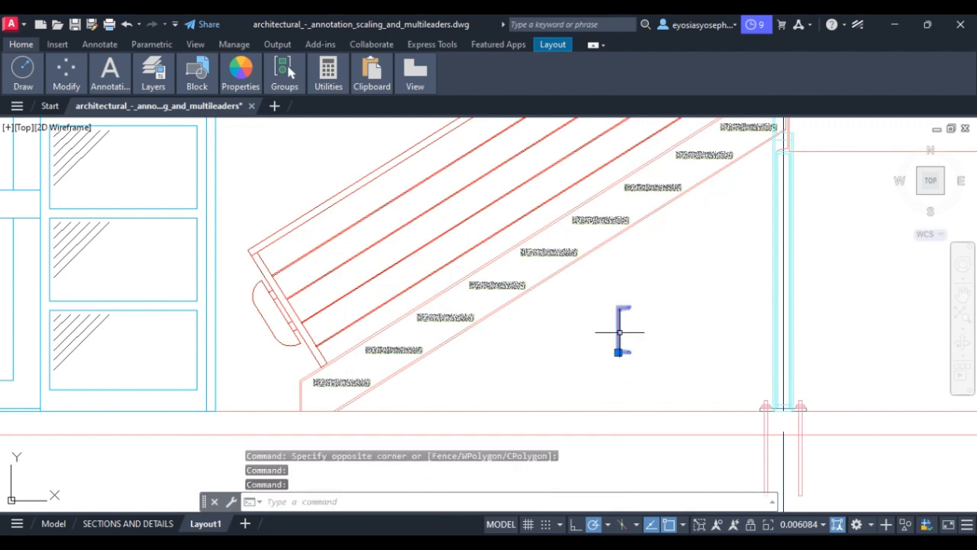
{"action": "left_click", "coordinate": [619, 327]}
{"action": "double_click", "coordinate": [622, 330]}
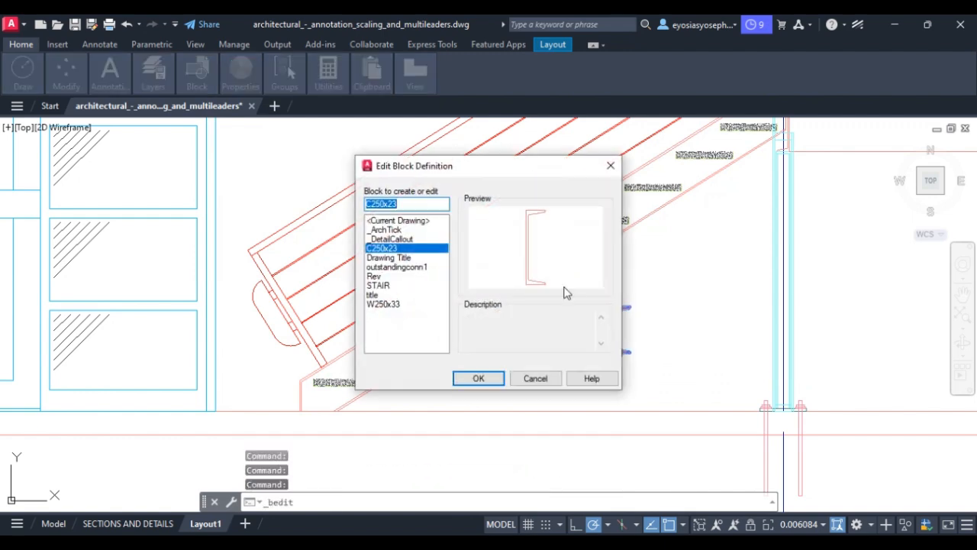
- Open a new block definition named test in the Block Editor, and undo it
{"action": "key", "text": "BackSpace"}
{"action": "type", "text": "test"}
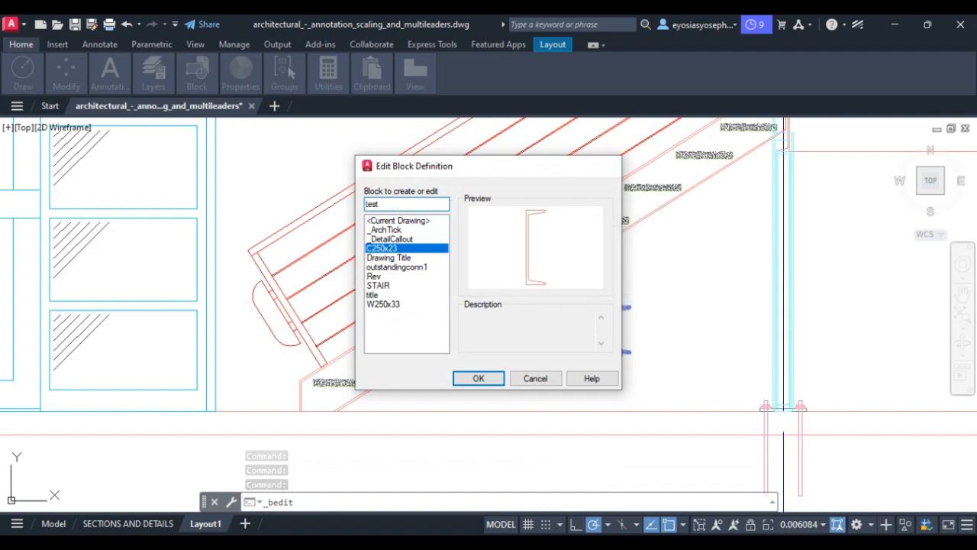
{"action": "key", "text": "Return"}
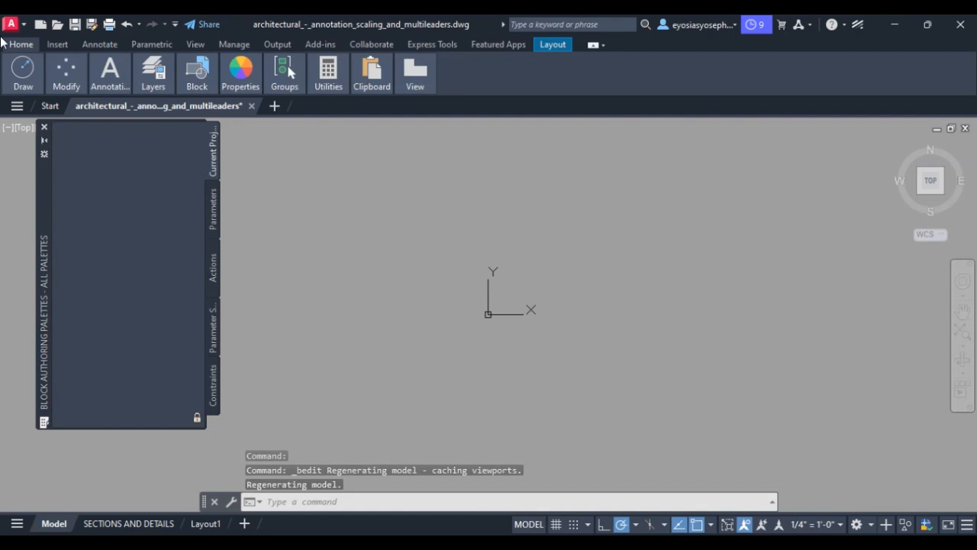
{"action": "key", "text": "ctrl+z"}
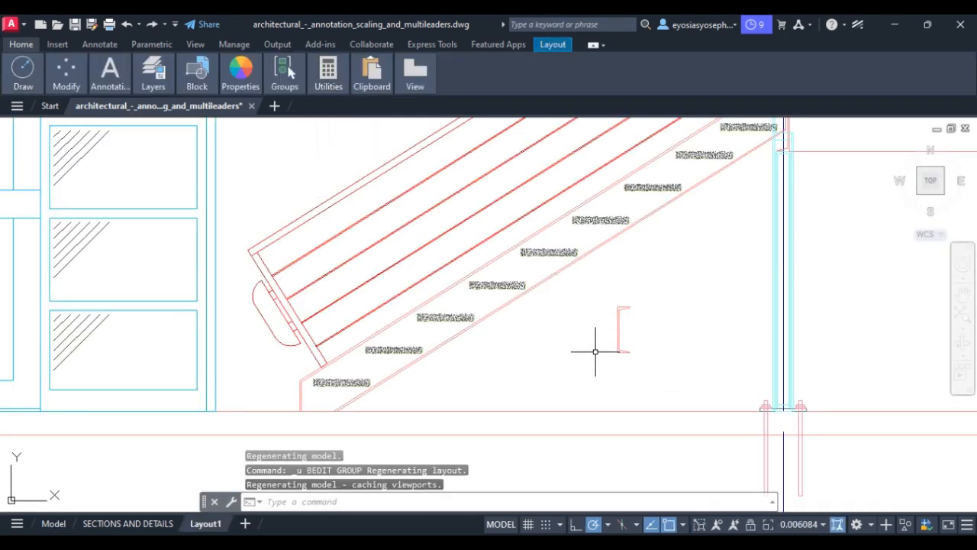
{"action": "type", "text": "gr"}
{"action": "key", "text": "Return"}
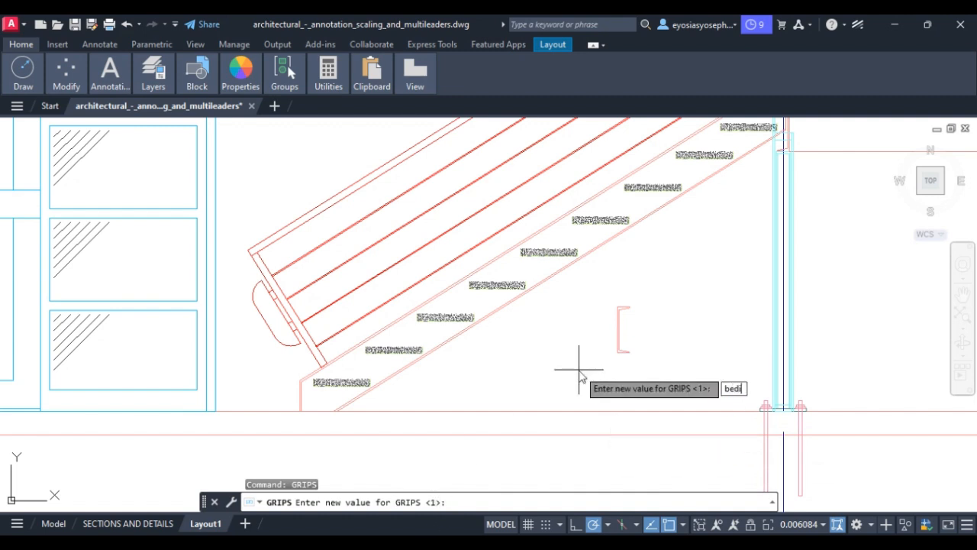
{"action": "key", "text": "Return"}
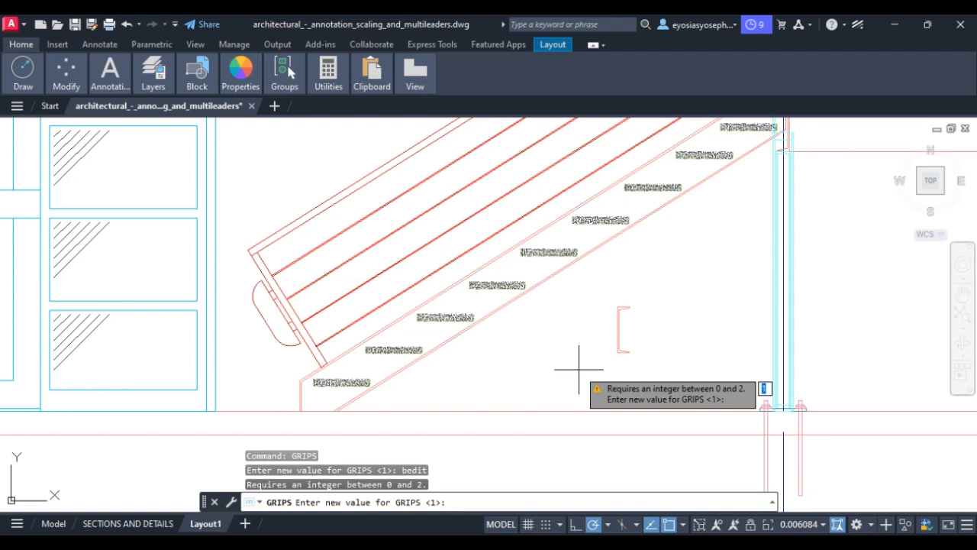
{"action": "key", "text": "Escape"}
- Open the C250x23 block definition in the Block Editor with the BEDIT command
{"action": "type", "text": "be"}
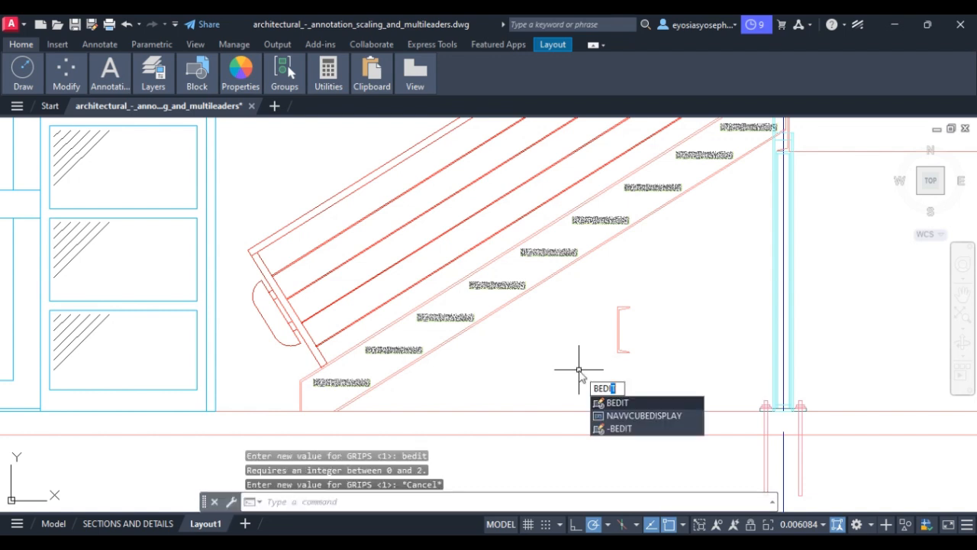
{"action": "left_click", "coordinate": [617, 403]}
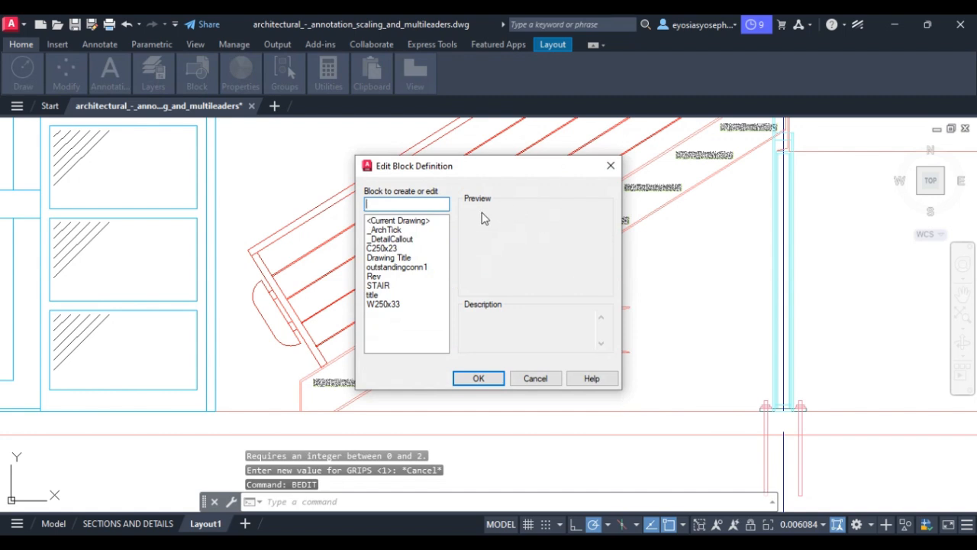
{"action": "left_click", "coordinate": [382, 248]}
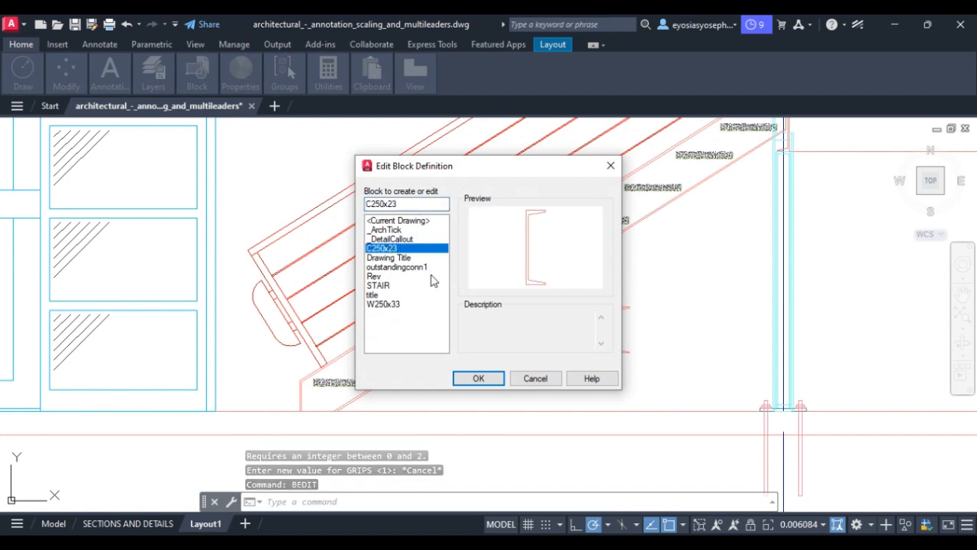
{"action": "left_click", "coordinate": [478, 378]}
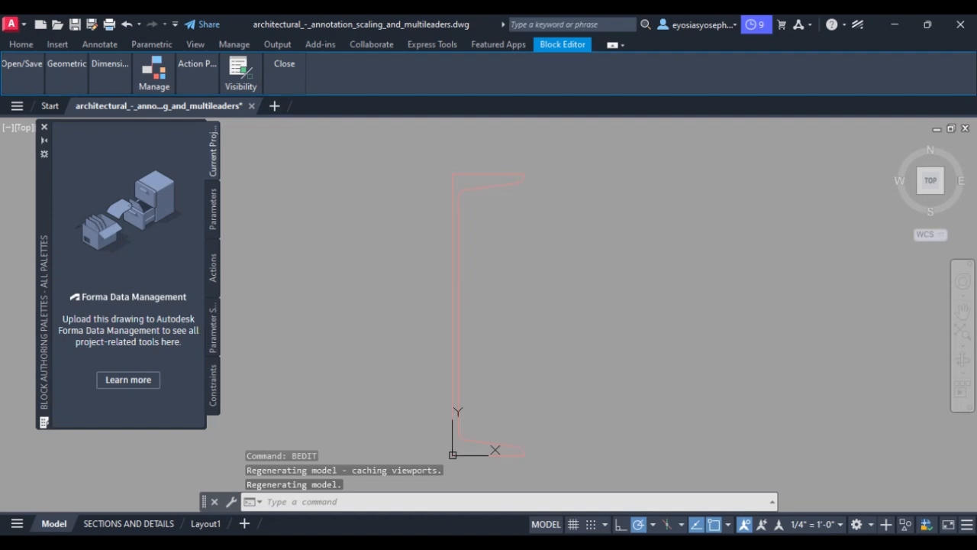
- Select the channel outline inside the C250x23 definition and close the Block Editor
{"action": "left_click", "coordinate": [452, 300]}
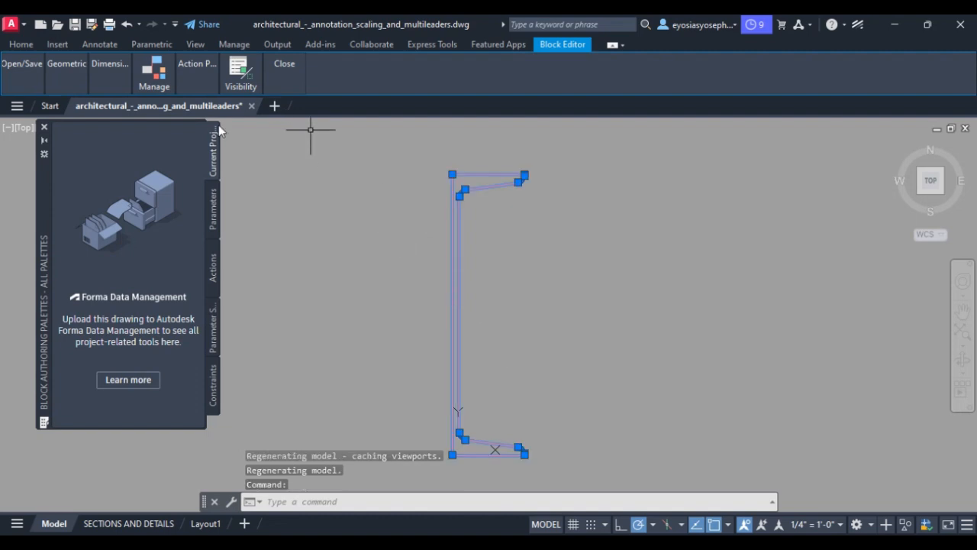
{"action": "left_click", "coordinate": [286, 63]}
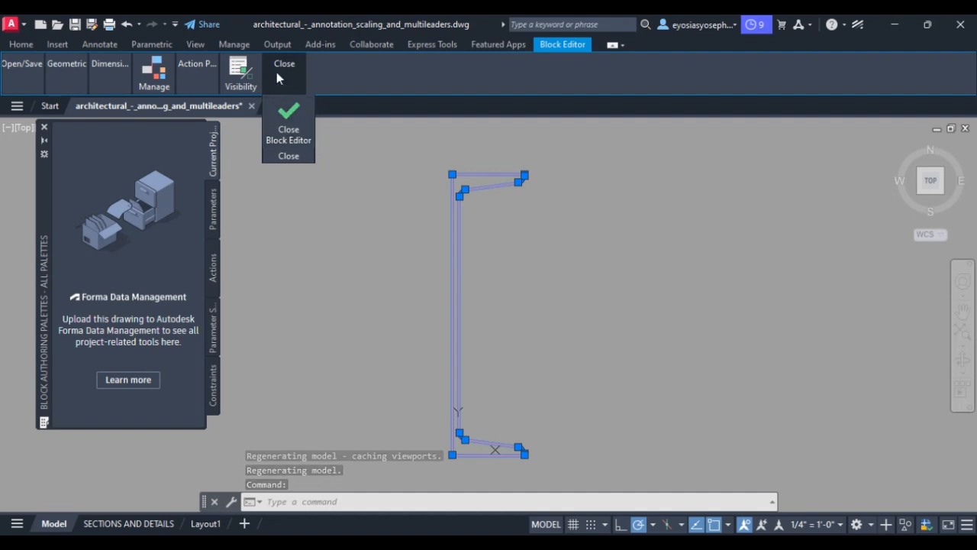
{"action": "left_click", "coordinate": [284, 122]}
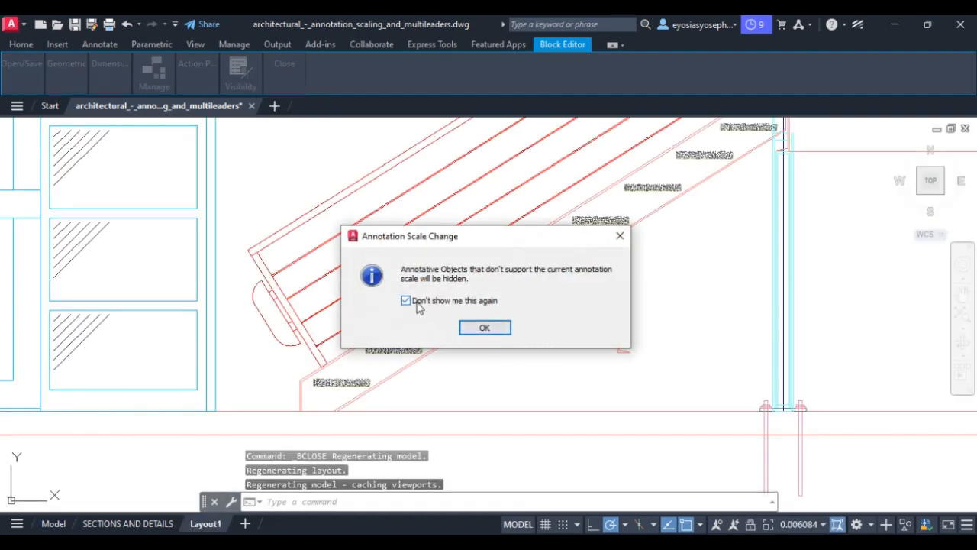
- Dismiss the annotation scale change notice so that it is not shown again
{"action": "left_click", "coordinate": [485, 328]}
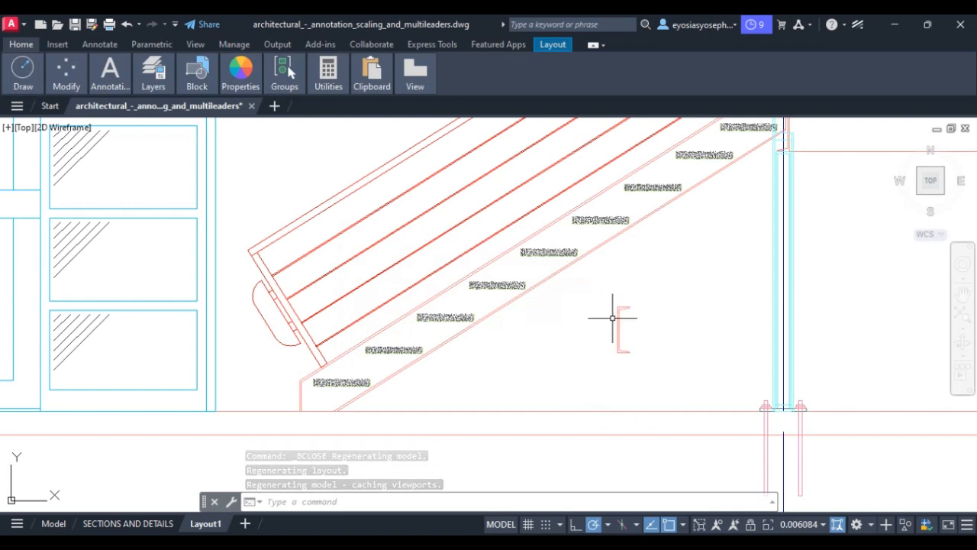
{"action": "left_click", "coordinate": [620, 316]}
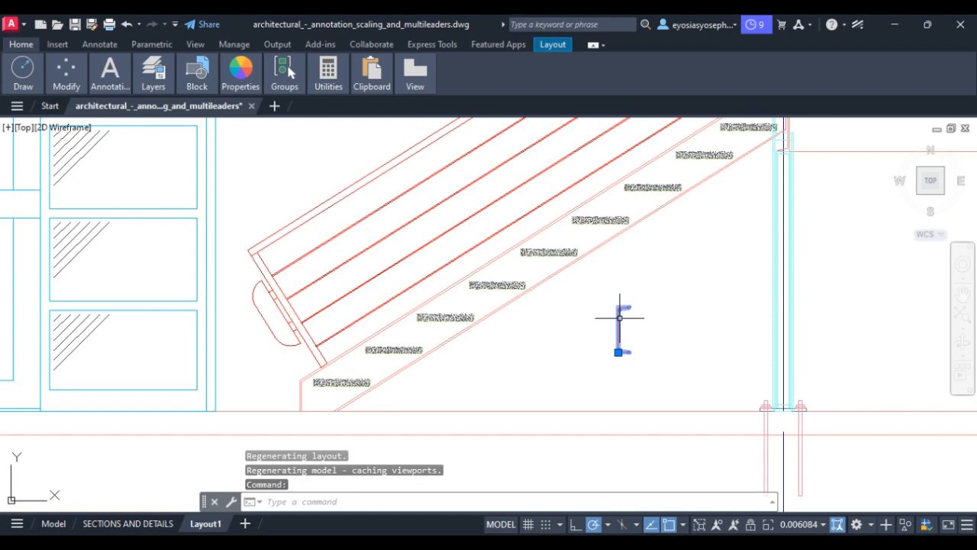
{"action": "key", "text": "Escape"}
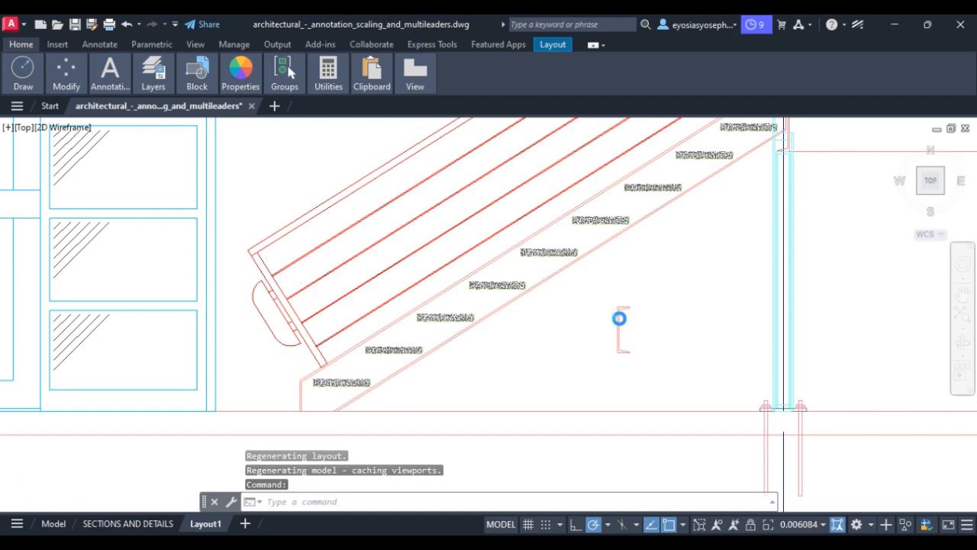
{"action": "key", "text": "ctrl+p"}
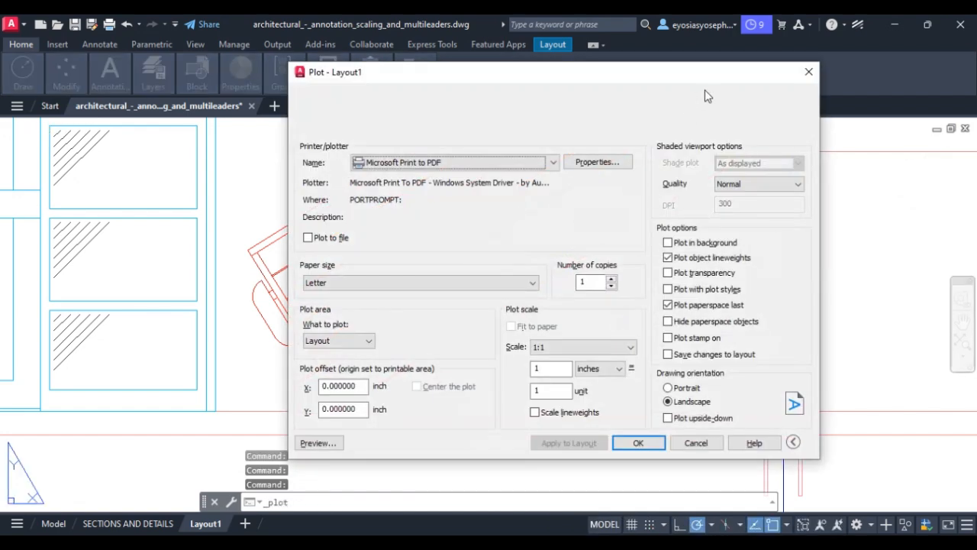
{"action": "left_click", "coordinate": [808, 72]}
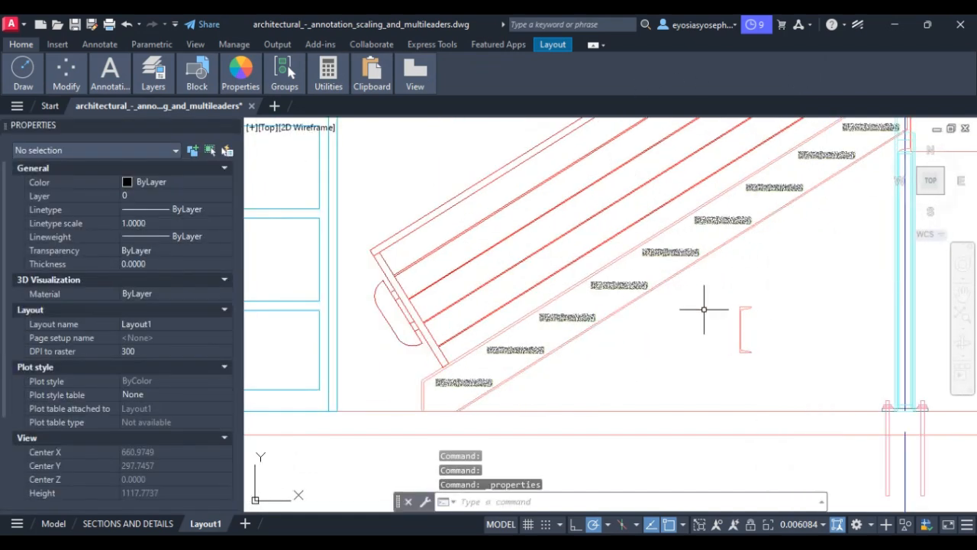
- Show the properties of the inserted C250x23 channel block reference, and close the drawing
{"action": "left_click", "coordinate": [743, 322]}
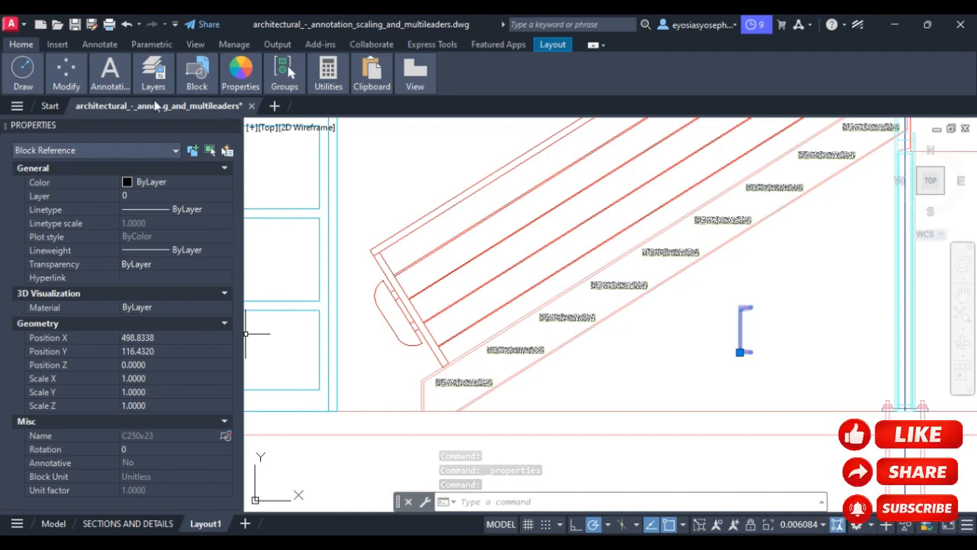
{"action": "left_click", "coordinate": [252, 105]}
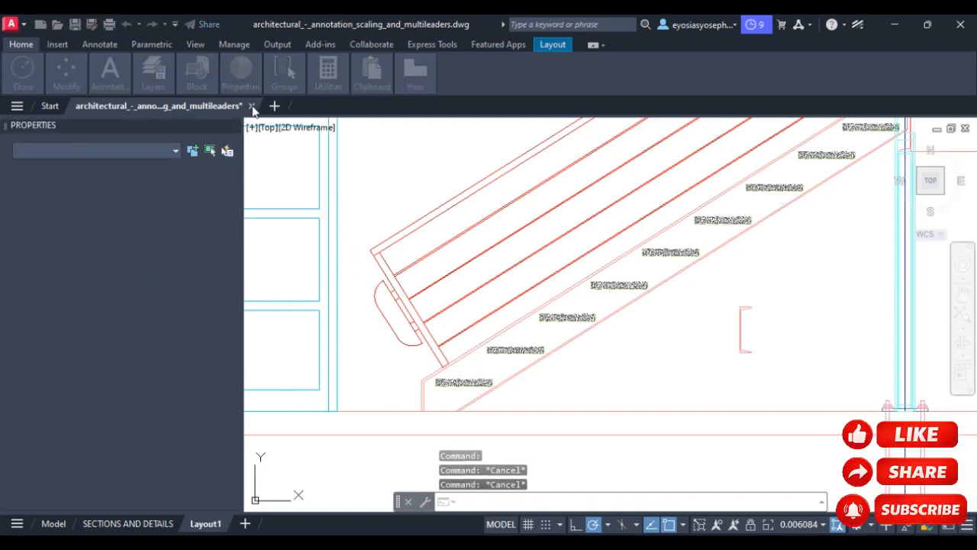